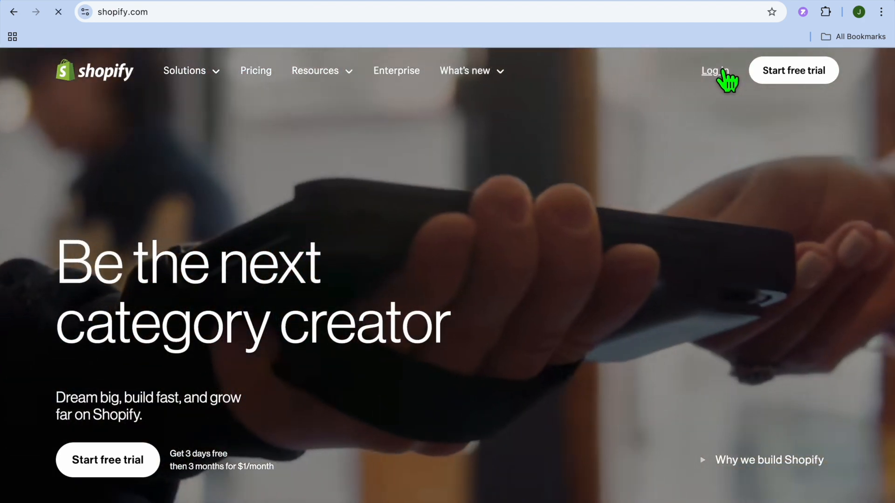
Step: Log in to Shopify and go from the store admin's recommended apps to the Shopify App Store
{"action": "left_click", "coordinate": [725, 70]}
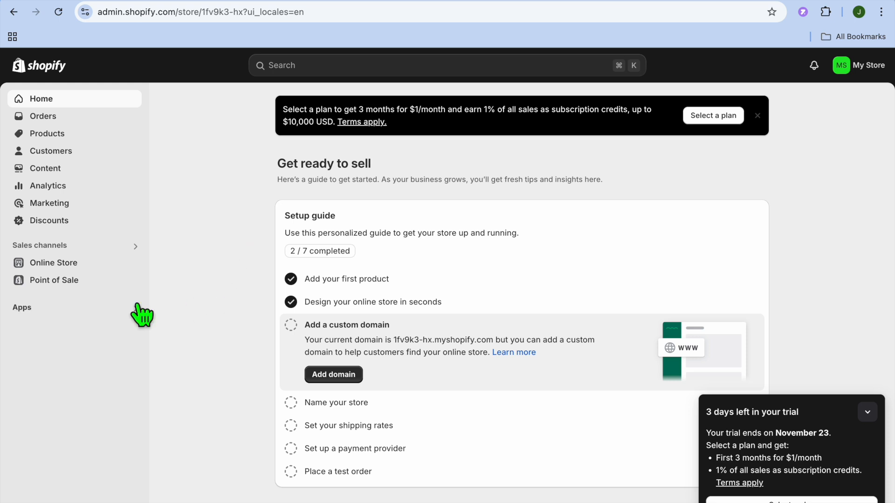
{"action": "left_click", "coordinate": [93, 313]}
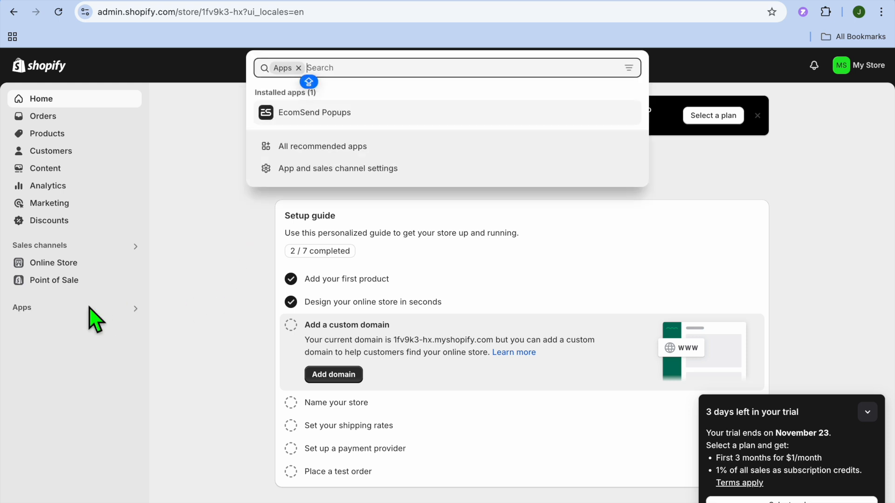
{"action": "left_click", "coordinate": [339, 149]}
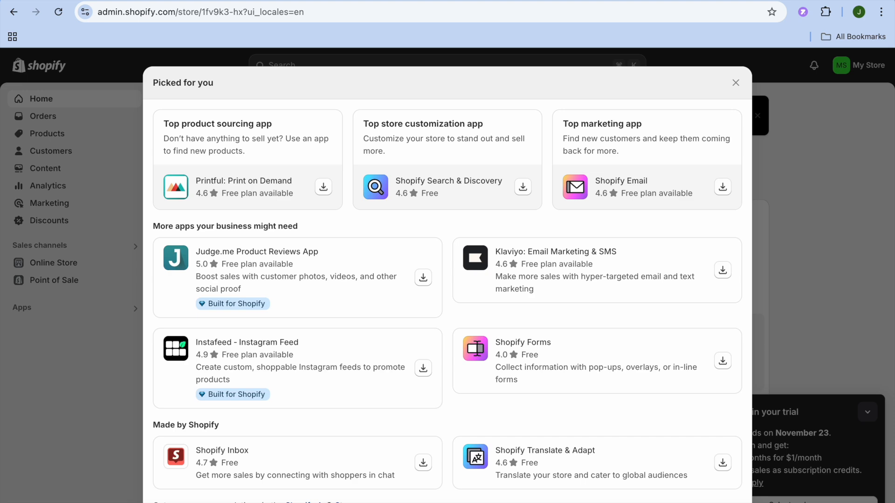
{"action": "left_click", "coordinate": [329, 502]}
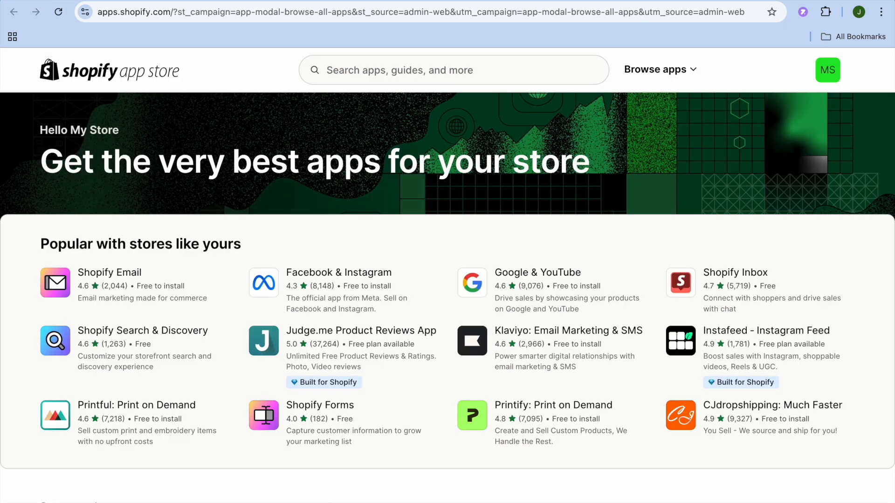
Step: Find the Sup Dropshipping app with the search "sup dropshipping" and install it on the store, granting the requested access
{"action": "left_click", "coordinate": [403, 80]}
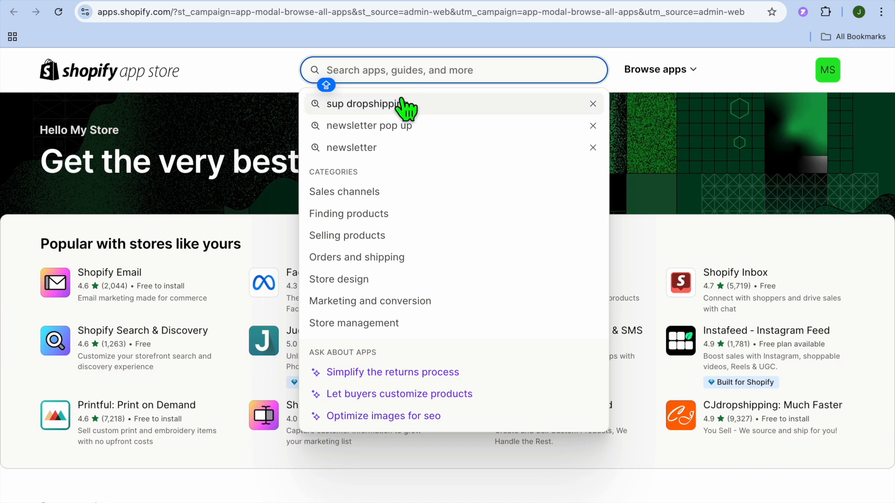
{"action": "left_click", "coordinate": [403, 103]}
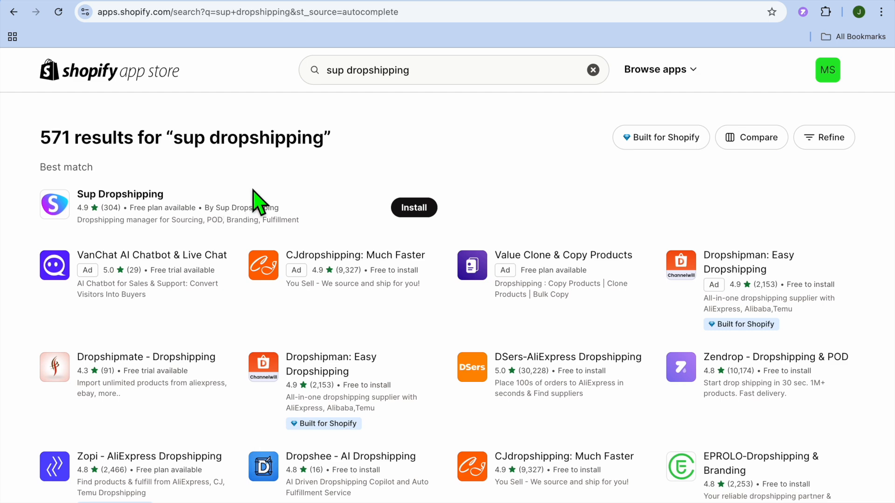
{"action": "left_click", "coordinate": [162, 193]}
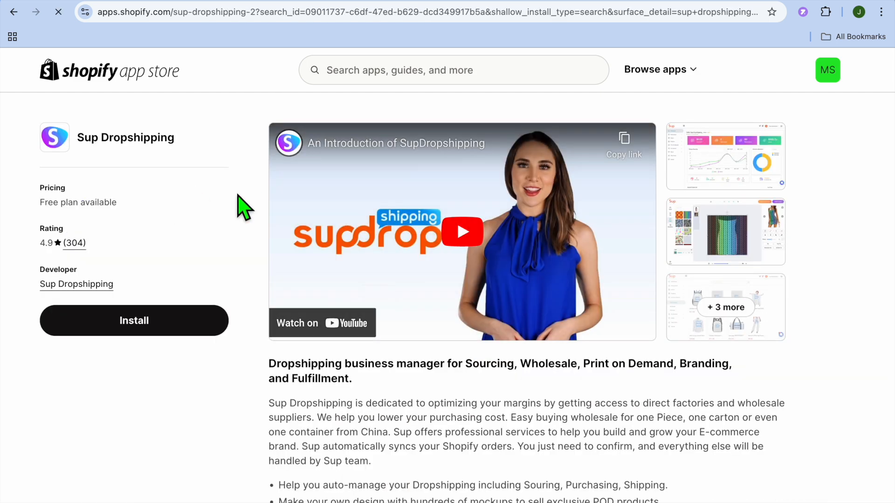
{"action": "left_click", "coordinate": [176, 329]}
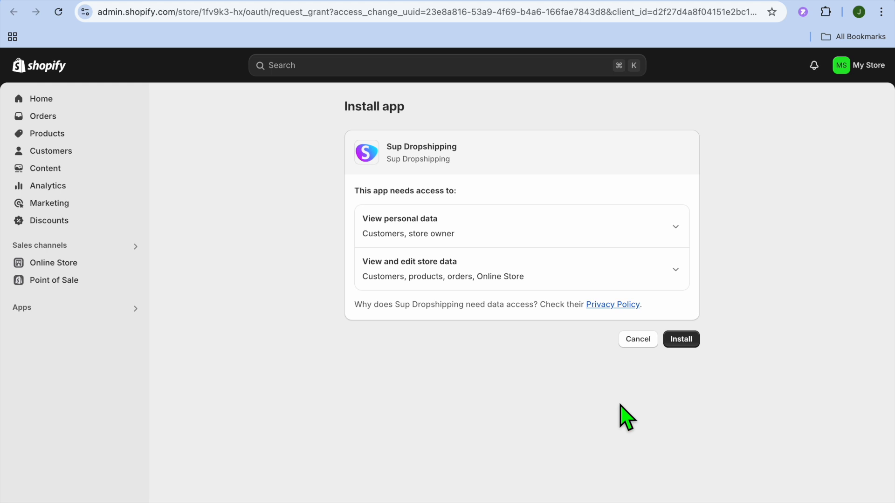
{"action": "left_click", "coordinate": [682, 344]}
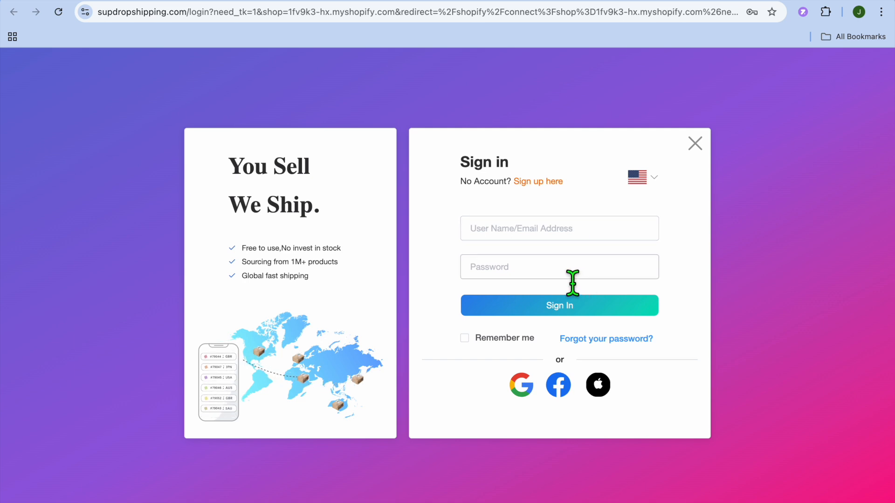
Step: Sign in to Sup Dropshipping, dismiss the promotional pop-up and open the account dashboard
{"action": "left_click", "coordinate": [555, 233]}
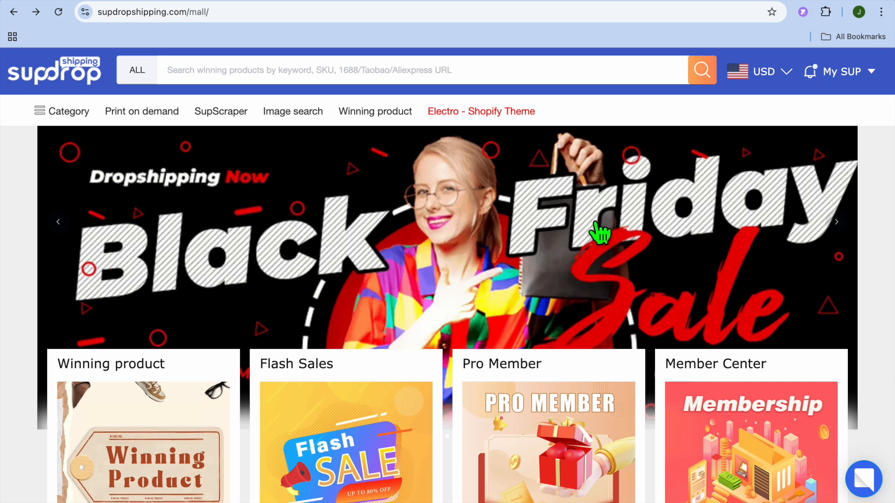
{"action": "mouse_move", "coordinate": [855, 89]}
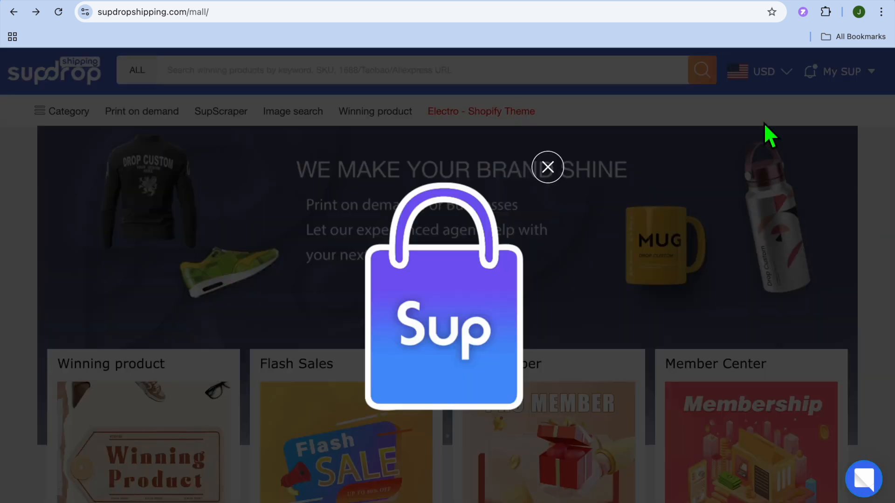
{"action": "left_click", "coordinate": [549, 168]}
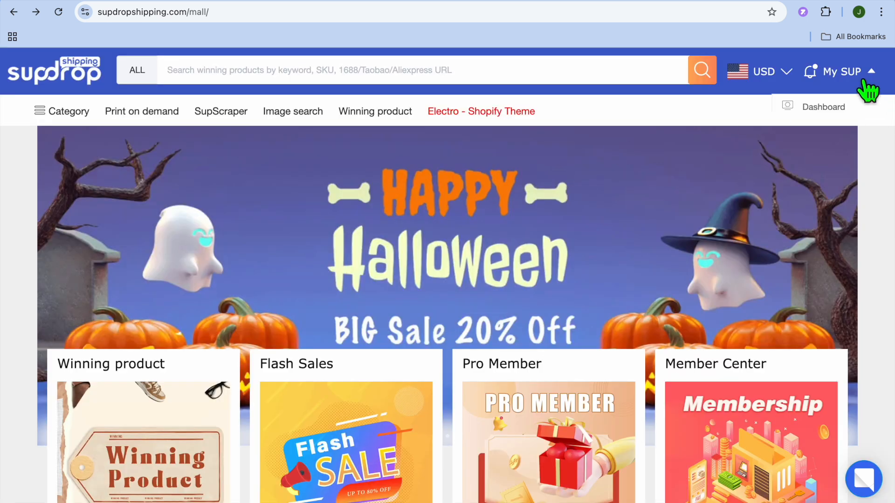
{"action": "left_click", "coordinate": [838, 107]}
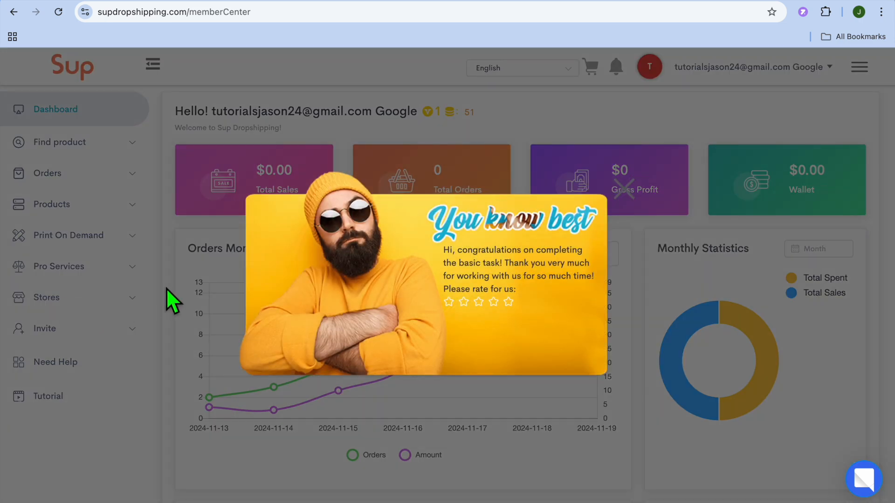
Step: Dismiss the rating pop-up and open the Shopify store authorization page
{"action": "left_click", "coordinate": [623, 195]}
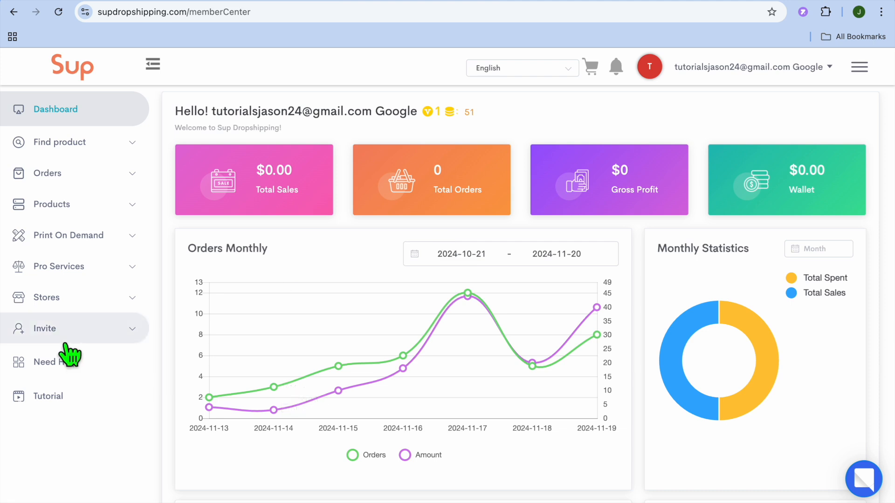
{"action": "left_click", "coordinate": [70, 301]}
{"action": "left_click", "coordinate": [53, 344]}
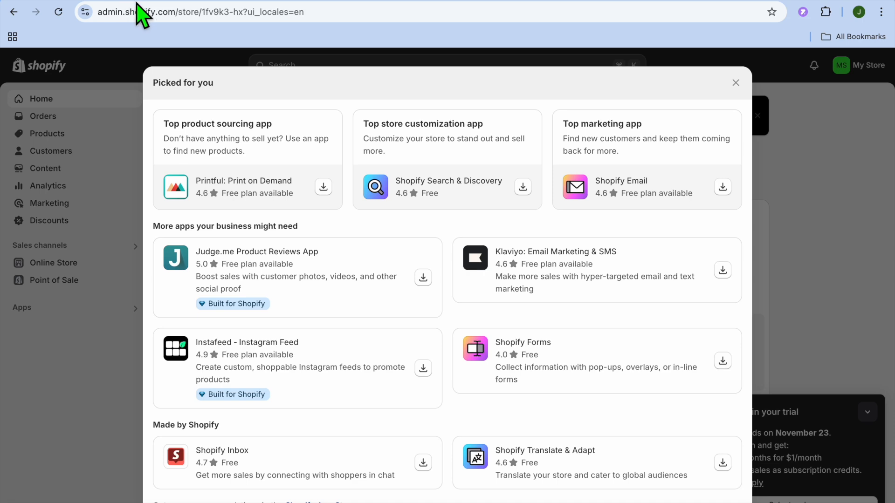
{"action": "left_click", "coordinate": [735, 83]}
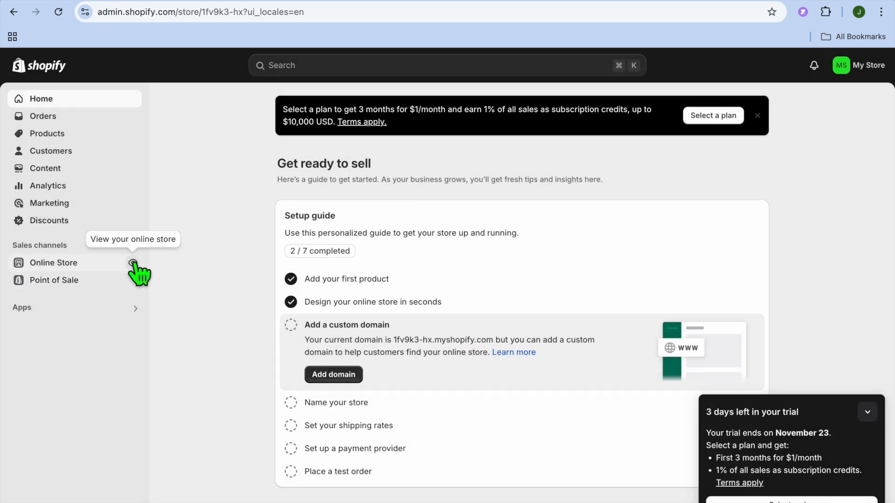
{"action": "left_click", "coordinate": [134, 264]}
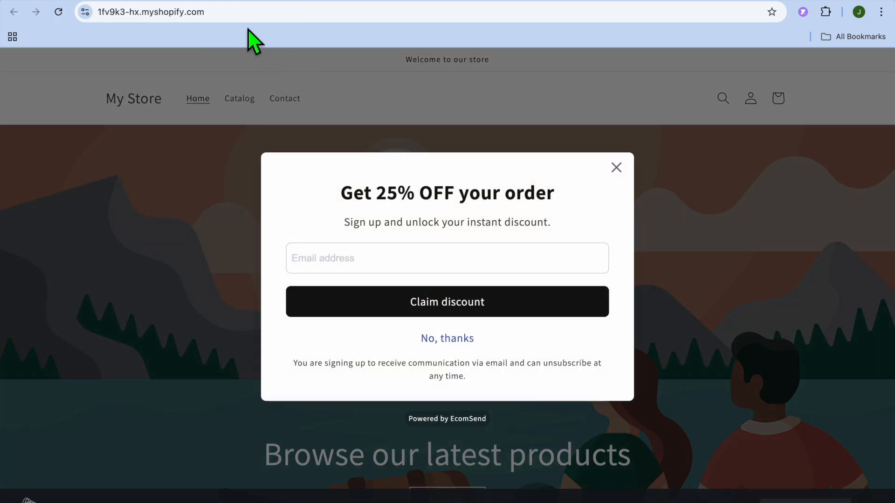
{"action": "left_click", "coordinate": [228, 19]}
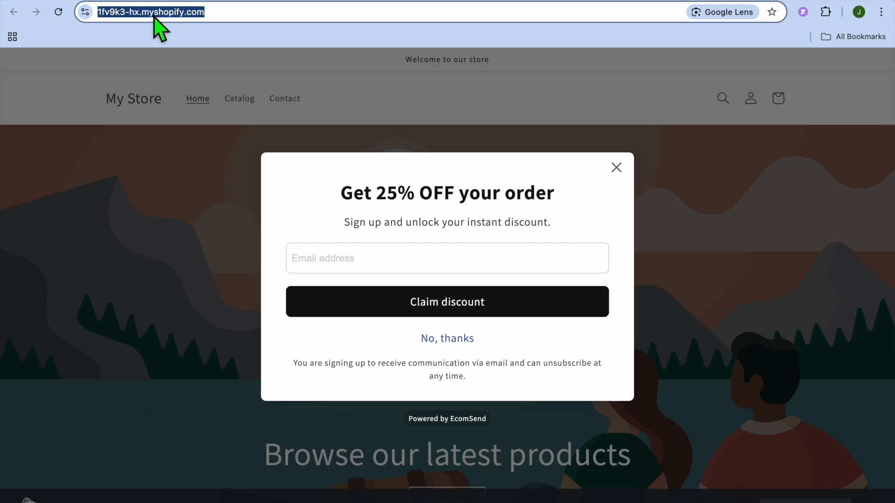
{"action": "left_click", "coordinate": [513, 0]}
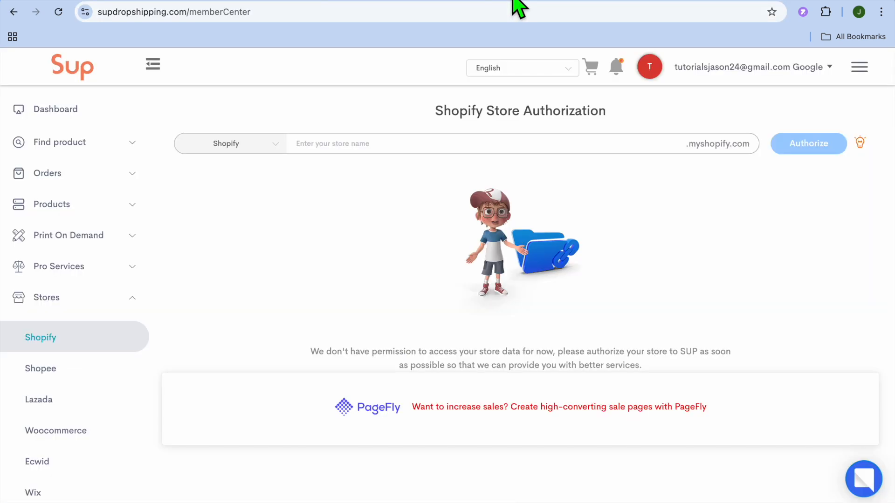
{"action": "left_click", "coordinate": [225, 1]}
{"action": "left_click", "coordinate": [139, 19]}
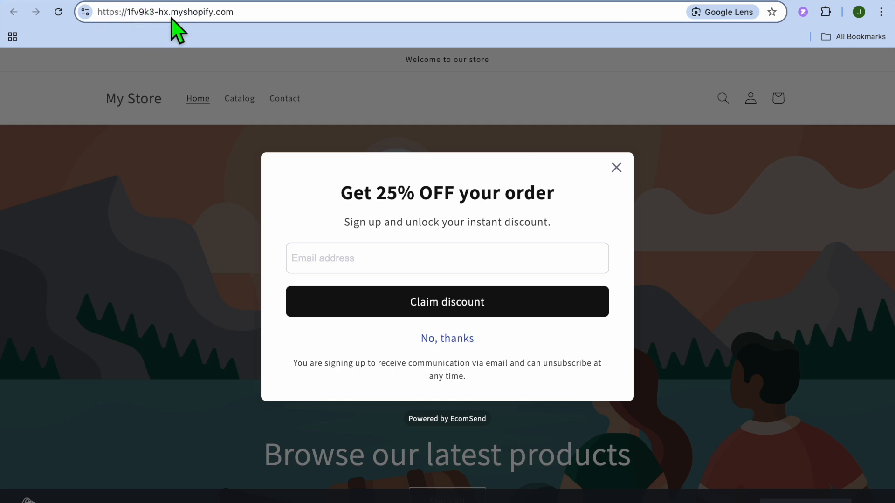
{"action": "left_click_drag", "start_coordinate": [171, 17], "coordinate": [88, 27]}
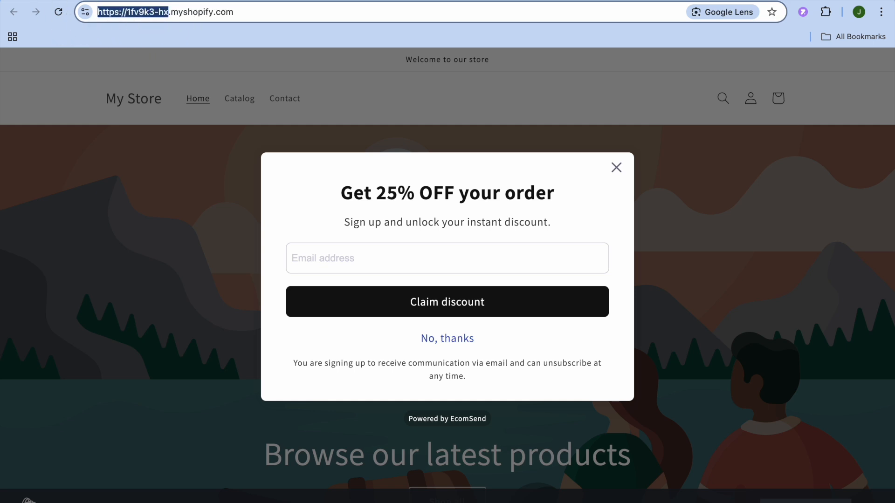
{"action": "right_click", "coordinate": [144, 12]}
{"action": "left_click", "coordinate": [172, 113]}
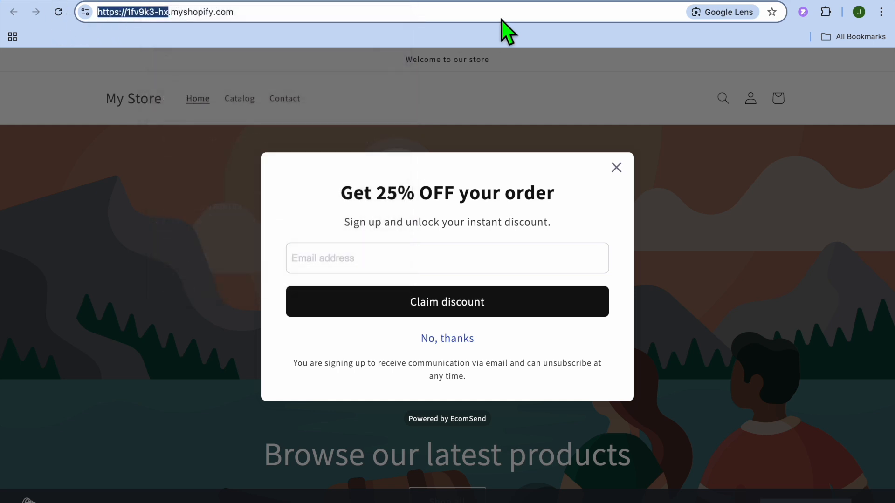
{"action": "left_click", "coordinate": [534, 1]}
{"action": "left_click", "coordinate": [422, 154]}
{"action": "right_click", "coordinate": [419, 145]}
{"action": "left_click", "coordinate": [432, 231]}
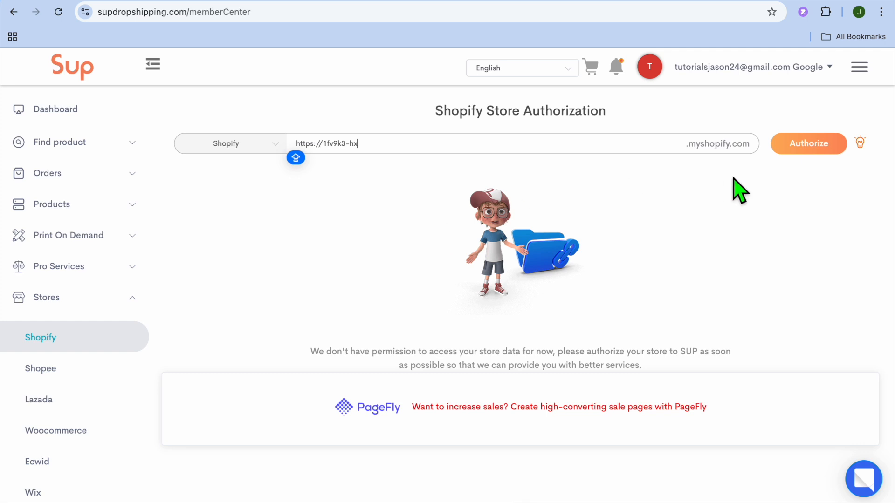
{"action": "left_click", "coordinate": [810, 148]}
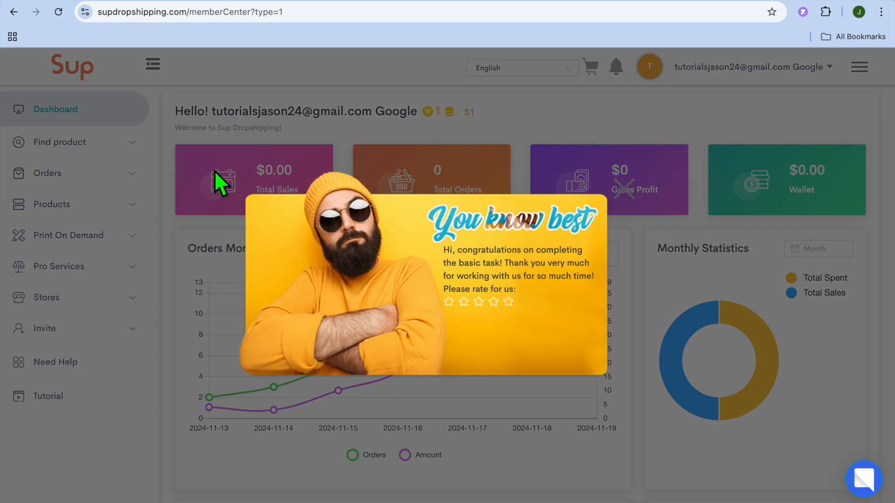
Step: Dismiss the rating pop-up and open the Imported Products page in Sup Dropshipping
{"action": "left_click", "coordinate": [623, 190]}
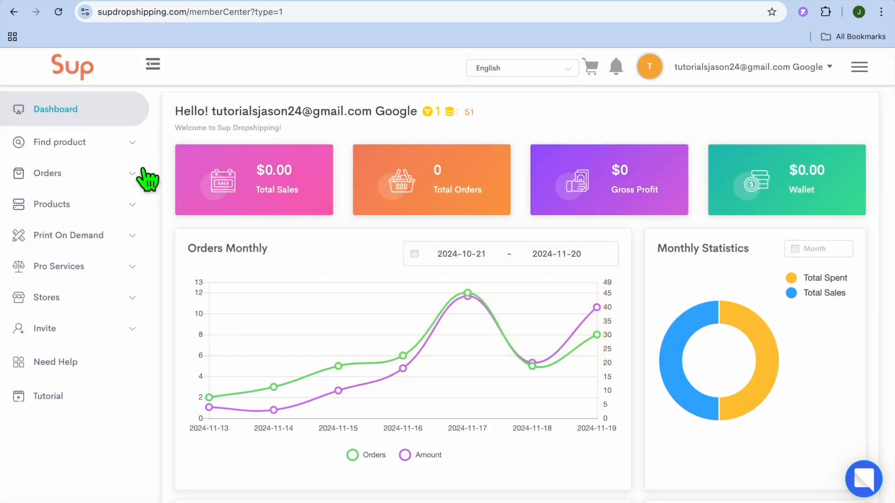
{"action": "left_click", "coordinate": [80, 145]}
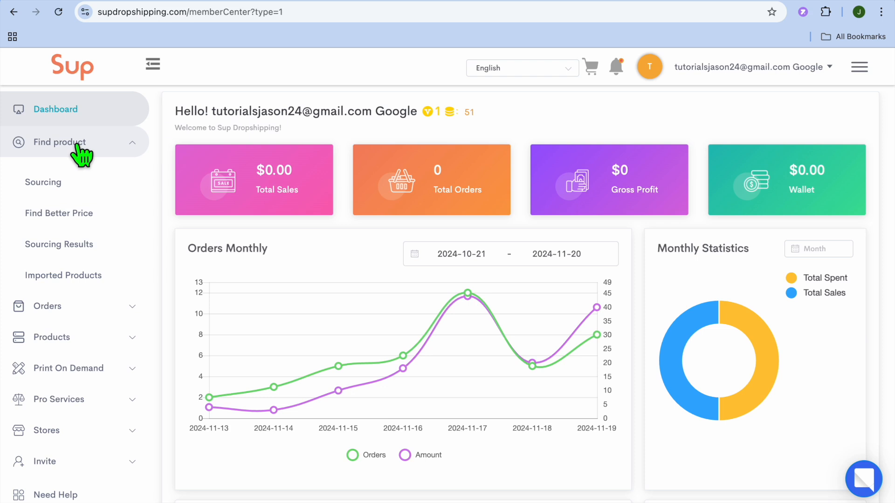
{"action": "left_click", "coordinate": [85, 284]}
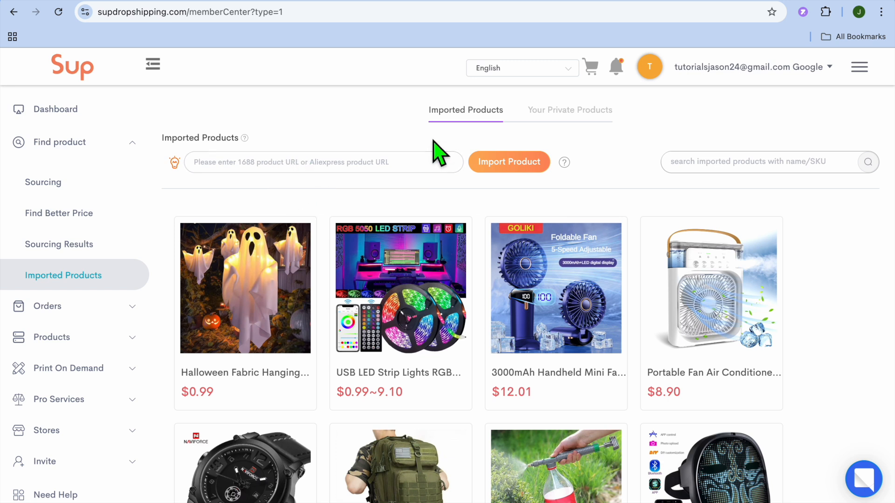
Step: Open aliexpress.com in a new tab and bring up the 30 liter Thermal Backpack TOURIT product page from the Big Save deals
{"action": "key", "text": "ctrl+t"}
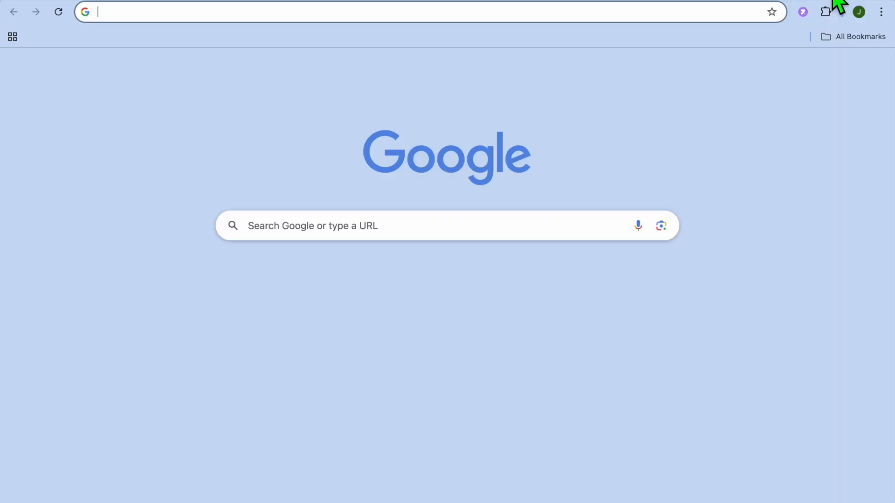
{"action": "type", "text": "AL"}
{"action": "key", "text": "Return"}
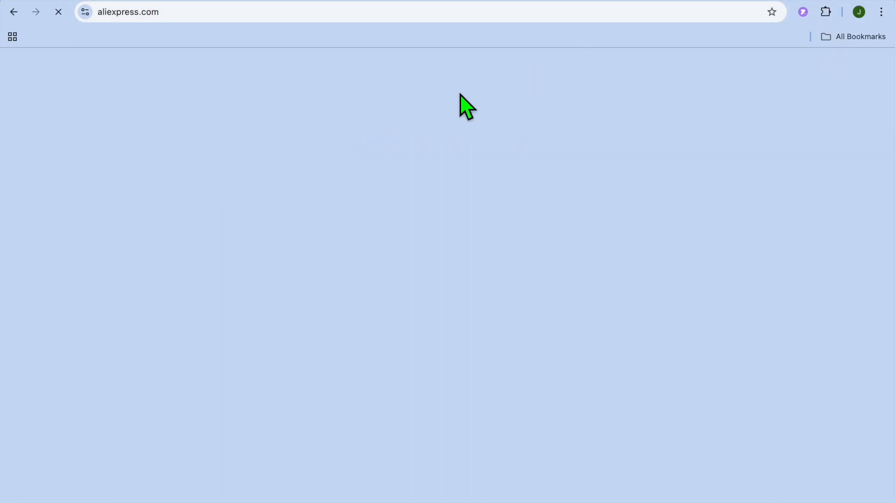
{"action": "scroll", "coordinate": [334, 122], "scroll_direction": "down", "scroll_amount": 5}
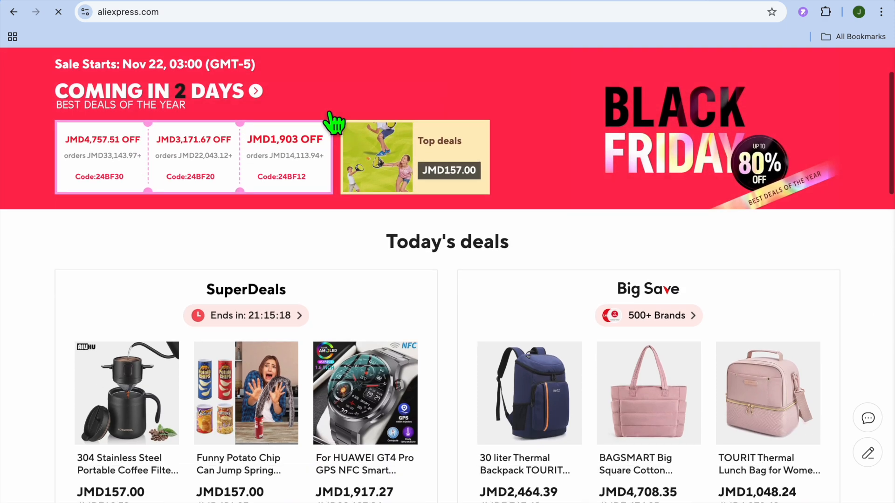
{"action": "scroll", "coordinate": [538, 223], "scroll_direction": "up", "scroll_amount": 1}
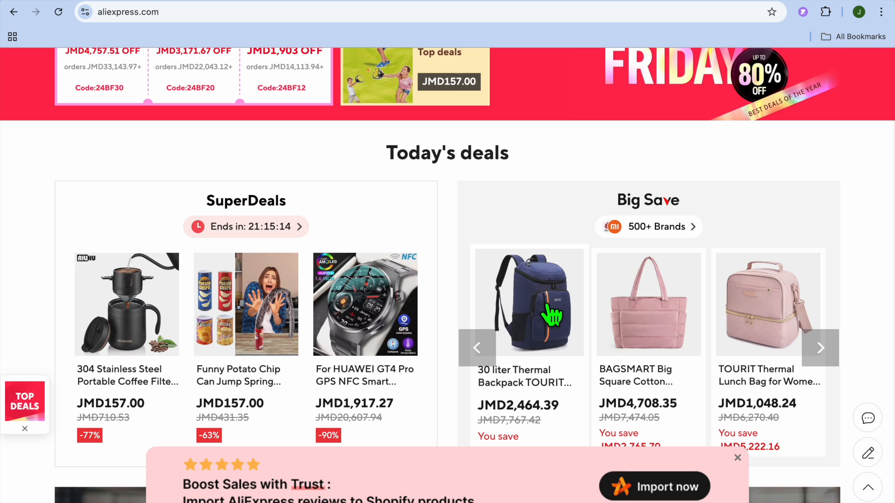
{"action": "left_click", "coordinate": [547, 306]}
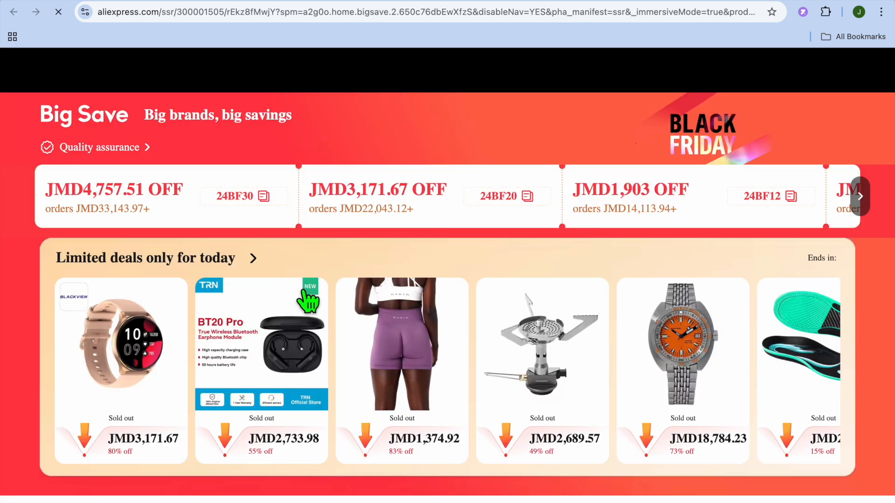
{"action": "scroll", "coordinate": [199, 319], "scroll_direction": "down", "scroll_amount": 6}
{"action": "left_click", "coordinate": [120, 327]}
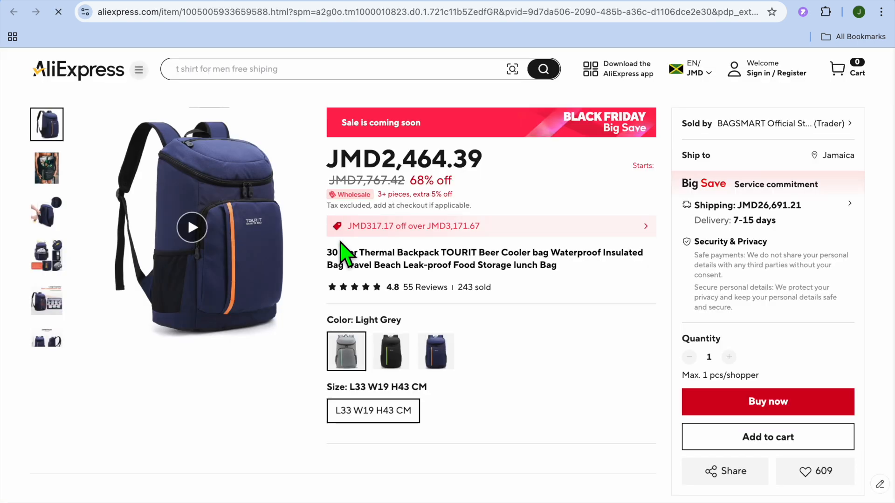
Step: Copy the full web address of the AliExpress backpack product page
{"action": "left_click", "coordinate": [340, 12]}
{"action": "right_click", "coordinate": [335, 11]}
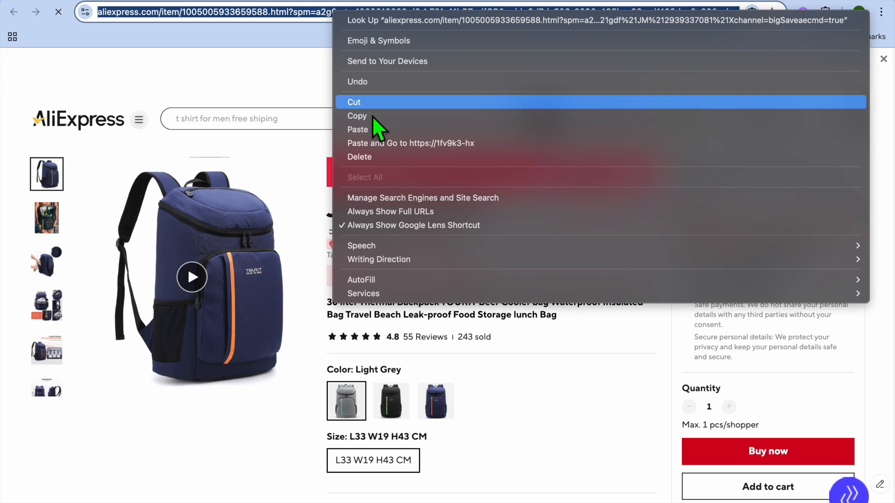
{"action": "left_click", "coordinate": [371, 116]}
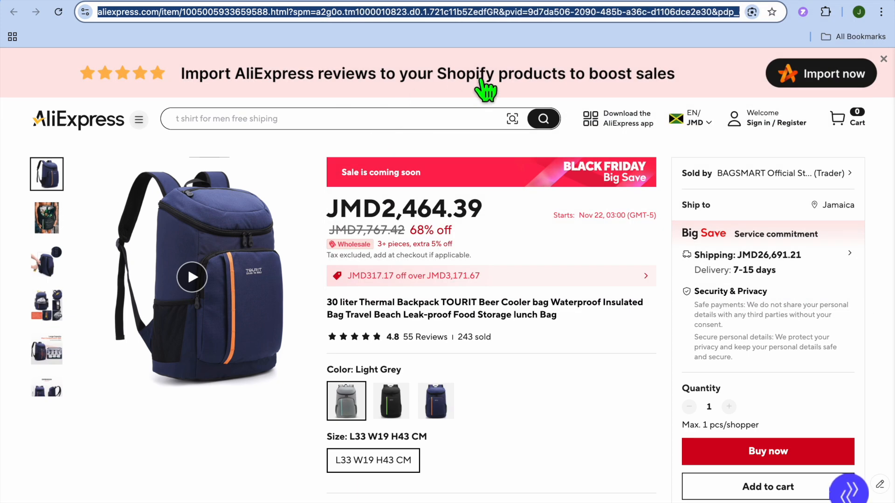
Step: Switch back to Sup Dropshipping and import the backpack using the copied AliExpress product URL
{"action": "left_click", "coordinate": [510, 1]}
{"action": "left_click", "coordinate": [331, 167]}
{"action": "right_click", "coordinate": [330, 167]}
{"action": "left_click", "coordinate": [349, 252]}
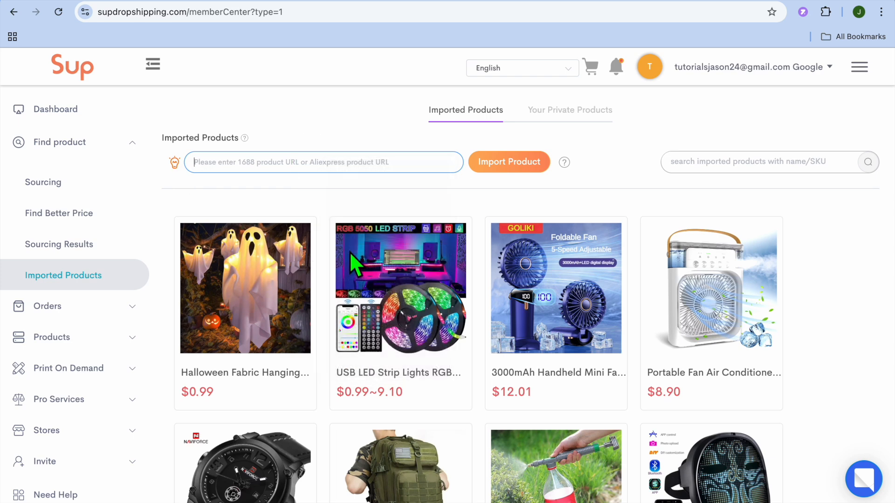
{"action": "left_click", "coordinate": [506, 164]}
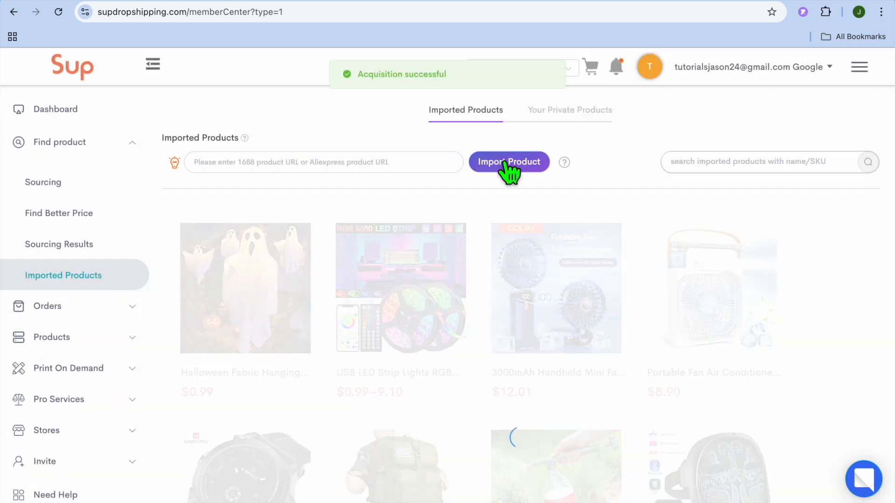
Step: Open the store listing form for the imported 30 liter Thermal Backpack and review its images, description and product details
{"action": "mouse_move", "coordinate": [260, 230]}
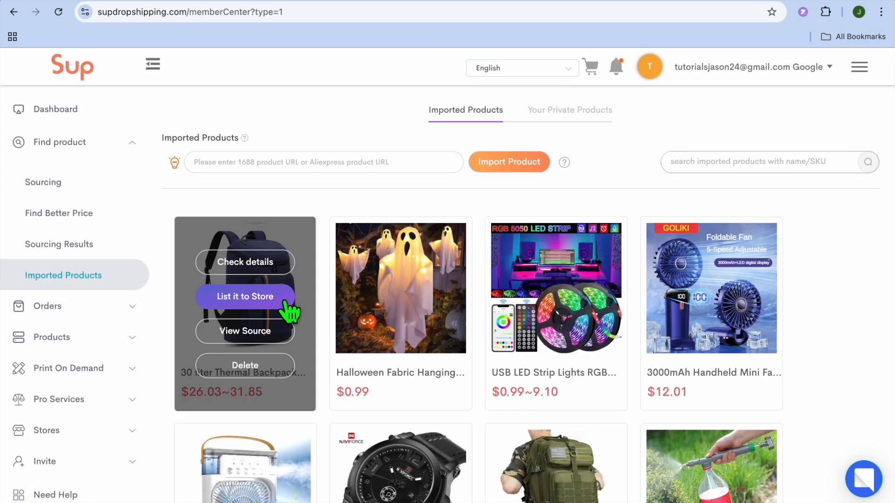
{"action": "left_click", "coordinate": [269, 299]}
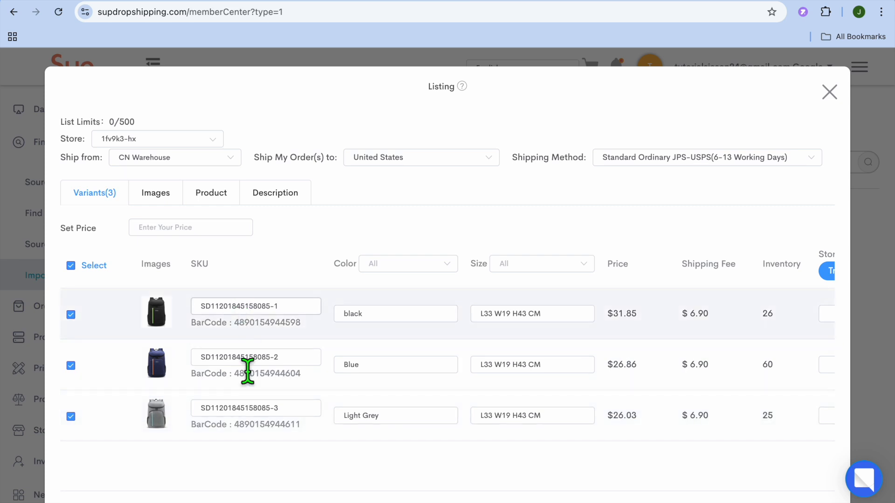
{"action": "left_click", "coordinate": [157, 193]}
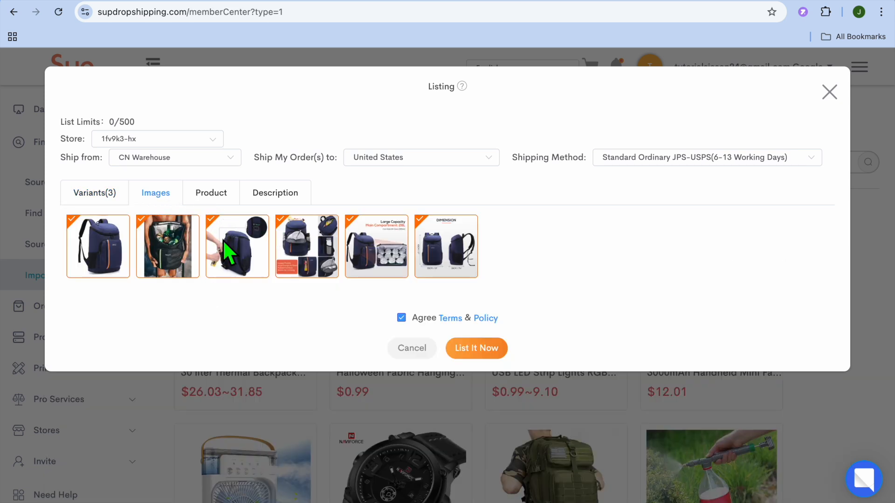
{"action": "left_click", "coordinate": [277, 193]}
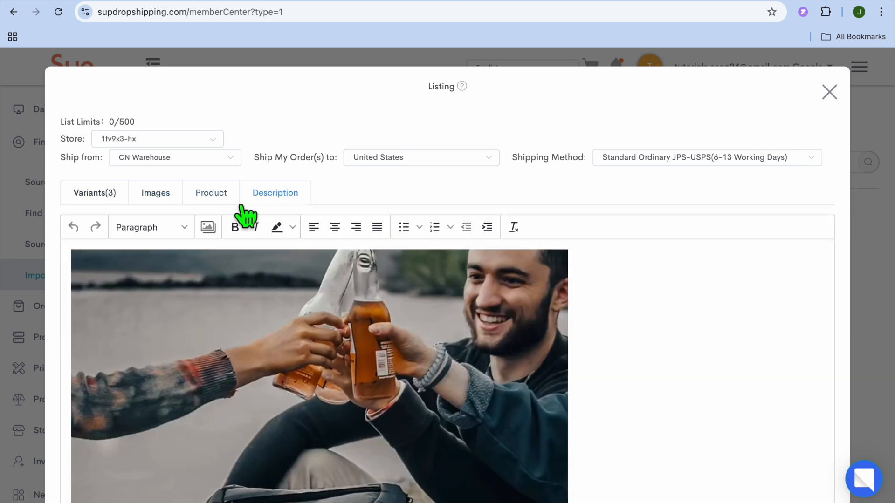
{"action": "left_click", "coordinate": [208, 195]}
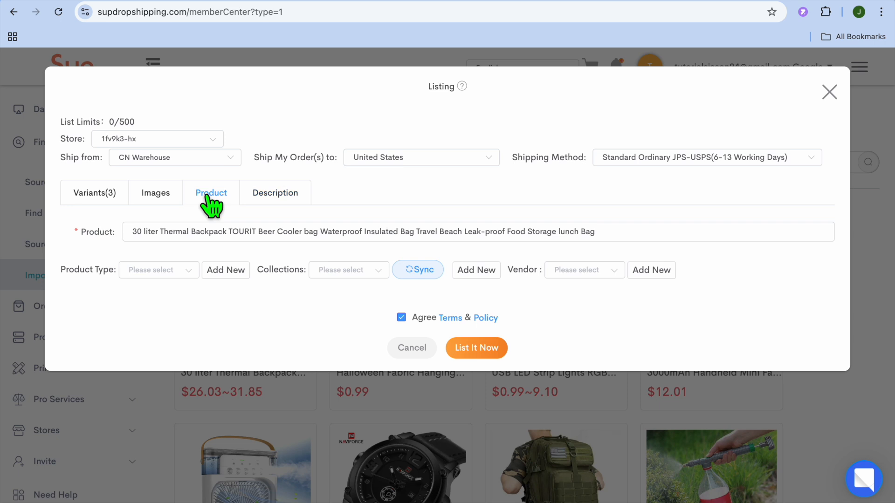
Step: Try to set the price of all the backpack's variants to 75
{"action": "left_click", "coordinate": [92, 195]}
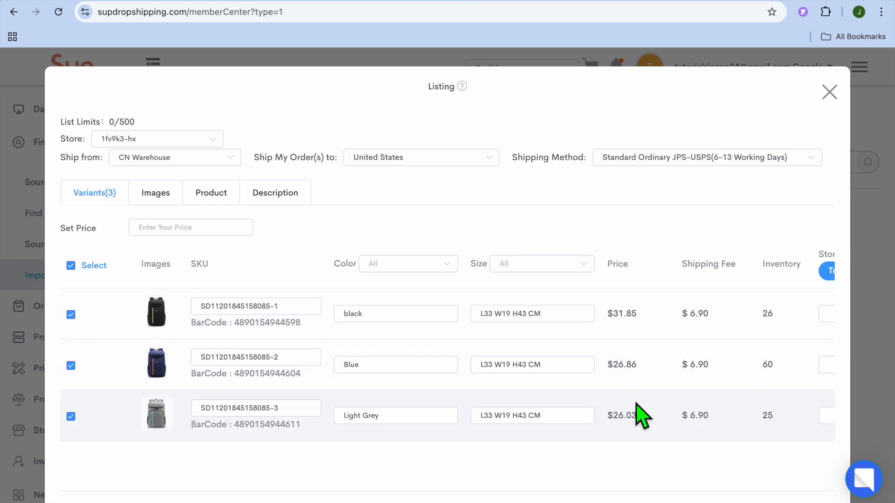
{"action": "left_click", "coordinate": [195, 233]}
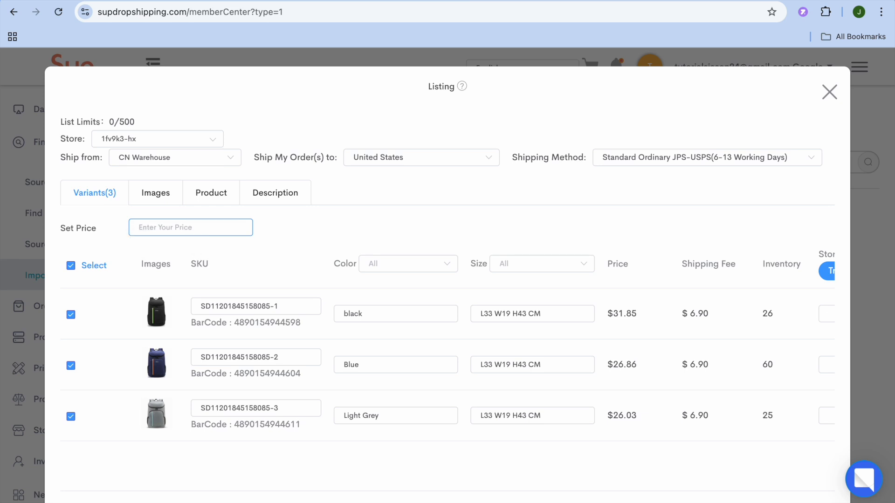
{"action": "type", "text": "75"}
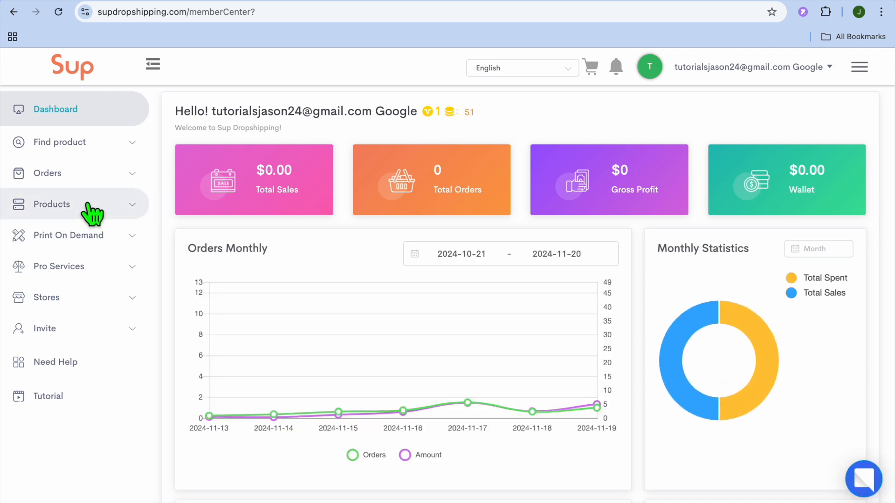
Step: Return from the dashboard to Imported Products and reopen the store listing form for the 30 liter Thermal Backpack
{"action": "left_click", "coordinate": [73, 146]}
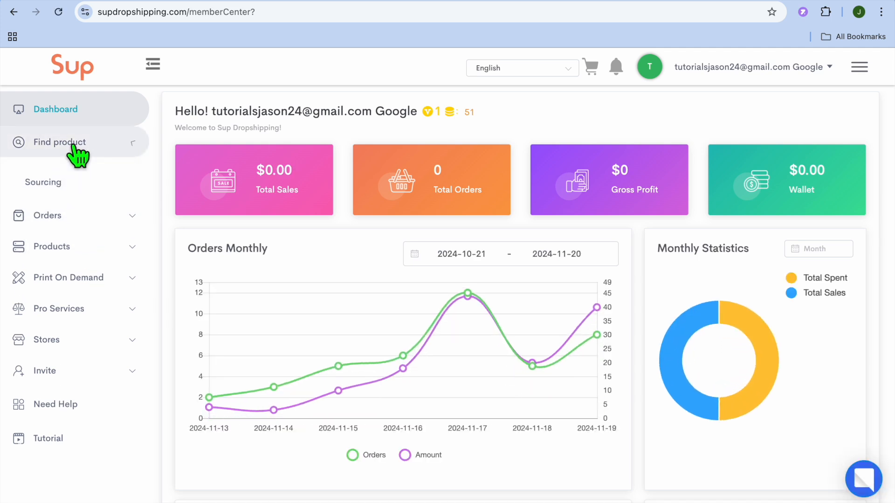
{"action": "left_click", "coordinate": [77, 276]}
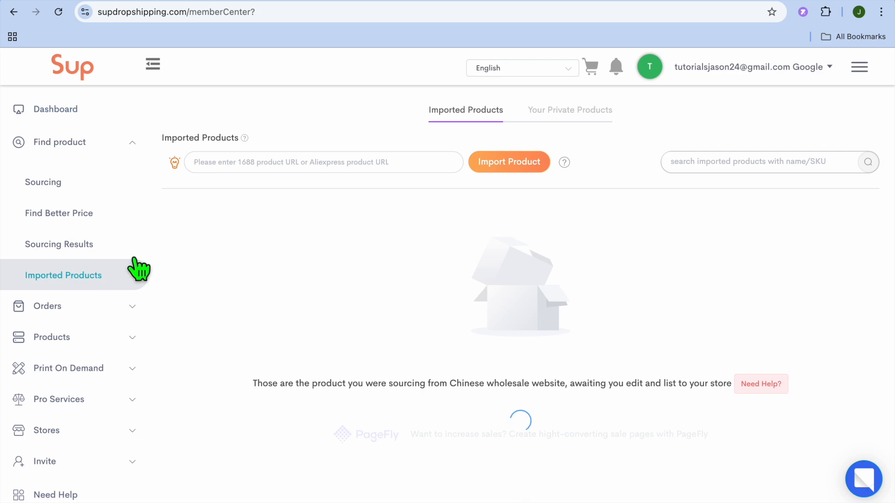
{"action": "mouse_move", "coordinate": [300, 294]}
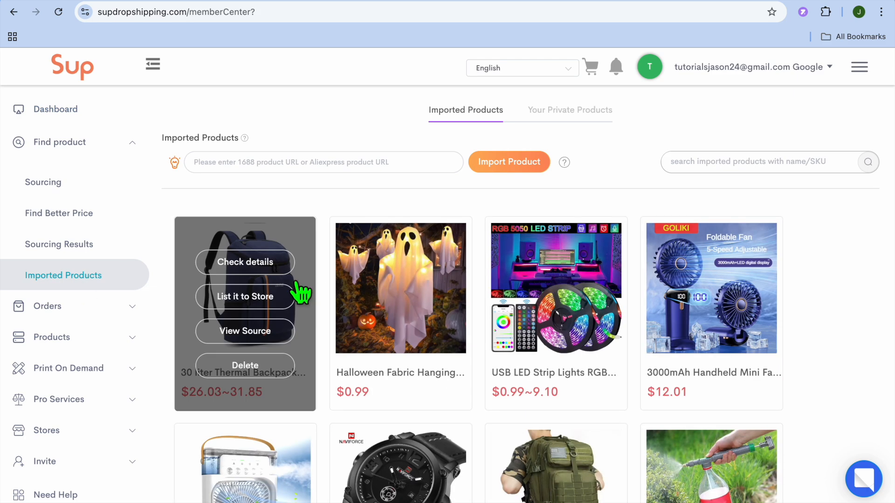
{"action": "left_click", "coordinate": [263, 303]}
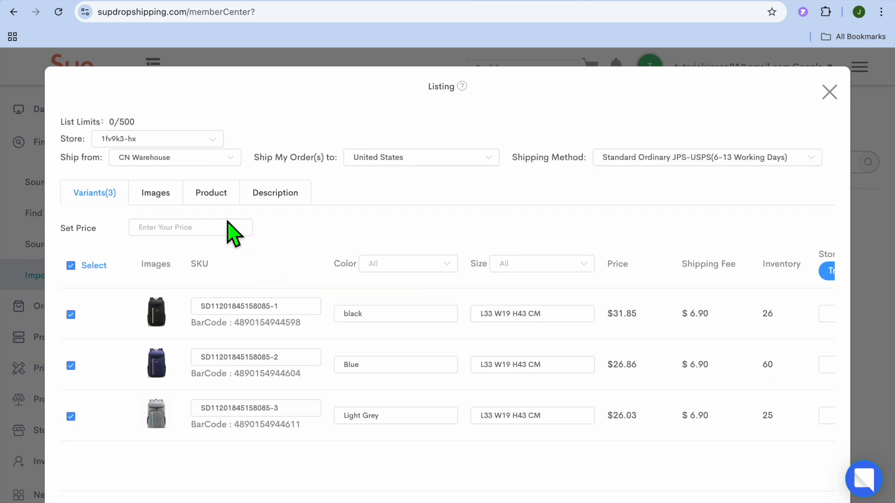
Step: Set a price of 75 for all backpack variants and list the product to the 1fv9k3-hx store
{"action": "left_click", "coordinate": [215, 231]}
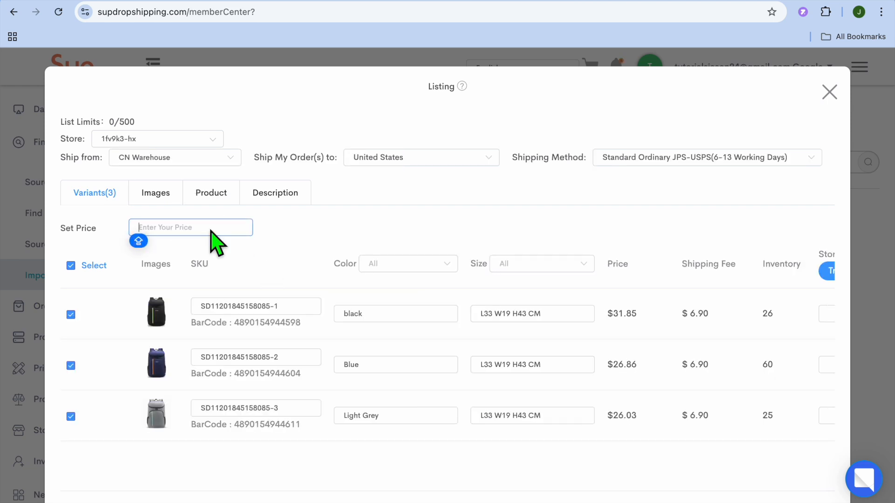
{"action": "type", "text": "75"}
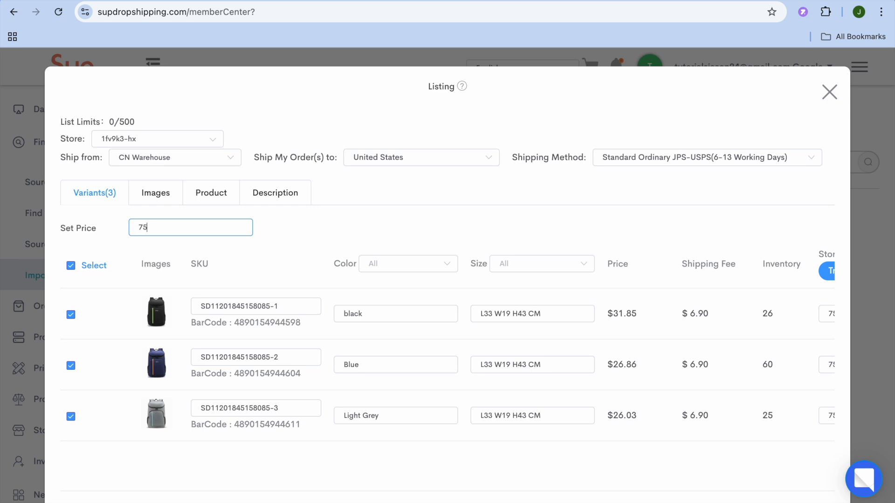
{"action": "scroll", "coordinate": [331, 250], "scroll_direction": "down", "scroll_amount": 2}
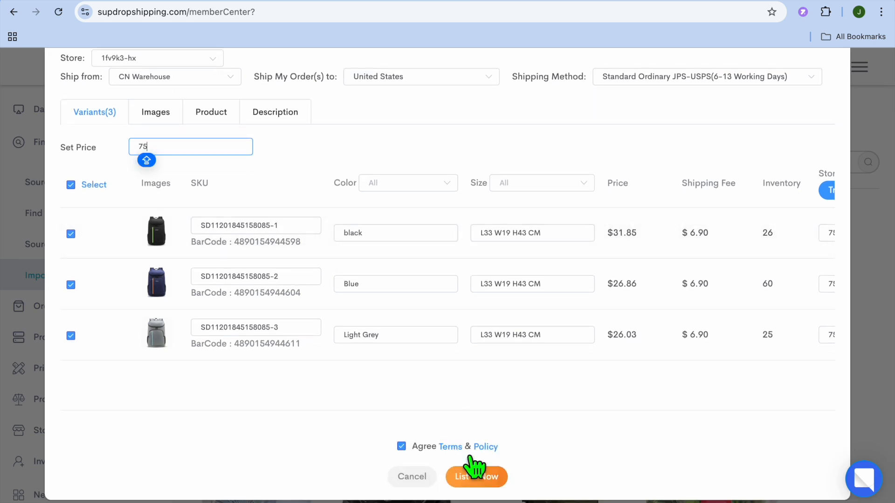
{"action": "left_click", "coordinate": [476, 477]}
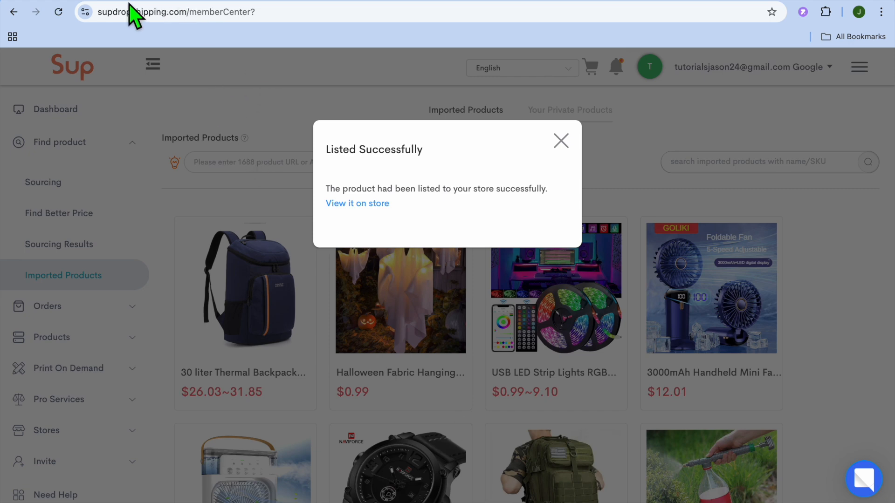
Step: Switch to the Shopify admin, open the storefront preview of the imported backpack and examine its images, price and variant options
{"action": "left_click", "coordinate": [100, 0]}
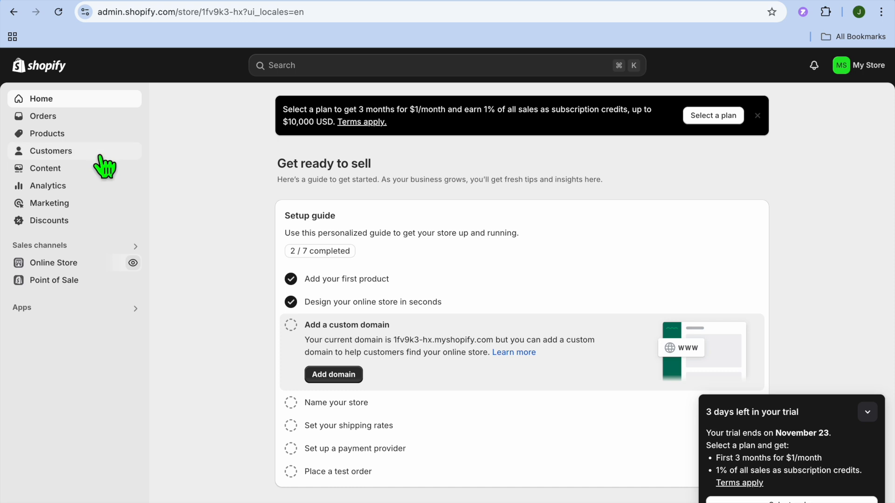
{"action": "left_click", "coordinate": [71, 136]}
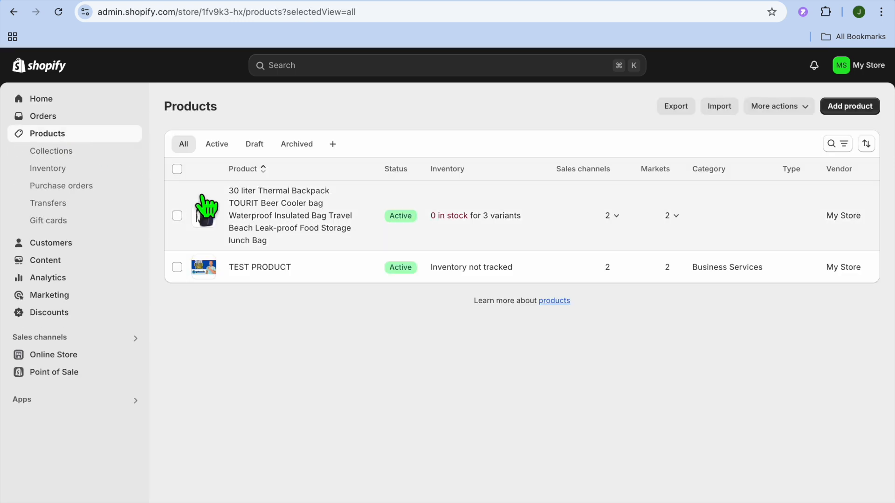
{"action": "left_click", "coordinate": [370, 216]}
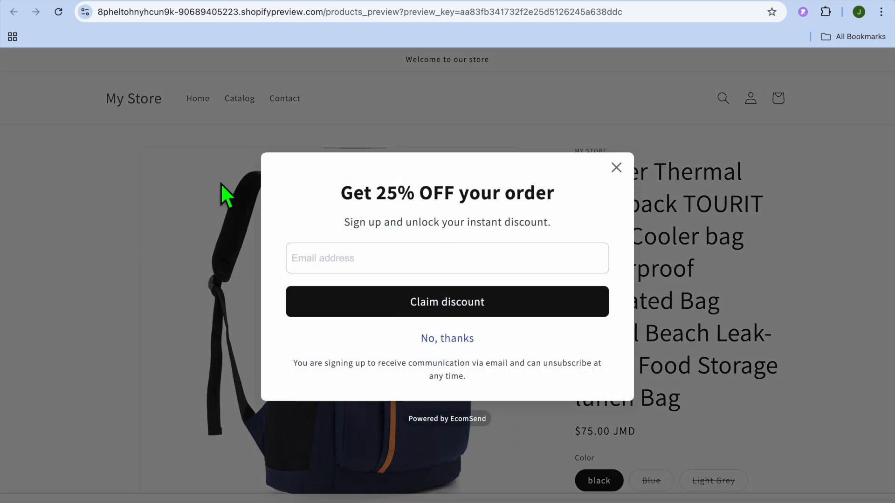
{"action": "left_click", "coordinate": [616, 168]}
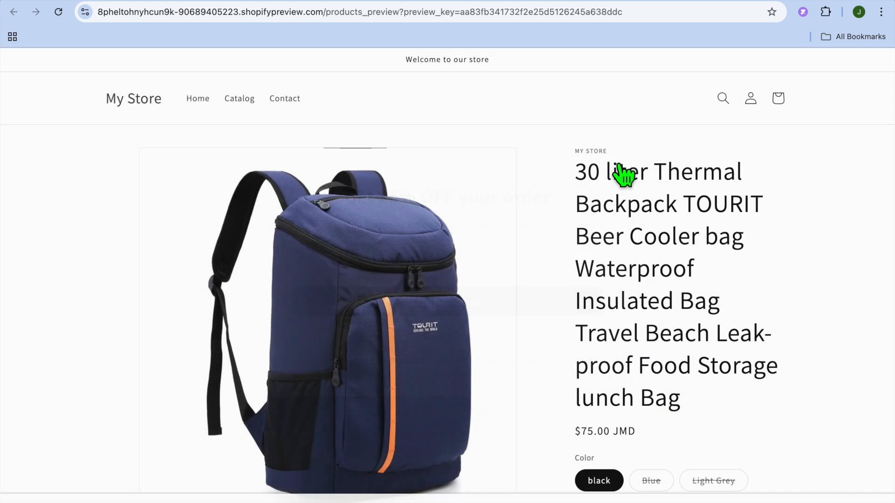
{"action": "scroll", "coordinate": [447, 266], "scroll_direction": "down", "scroll_amount": 5}
{"action": "scroll", "coordinate": [446, 267], "scroll_direction": "down", "scroll_amount": 10}
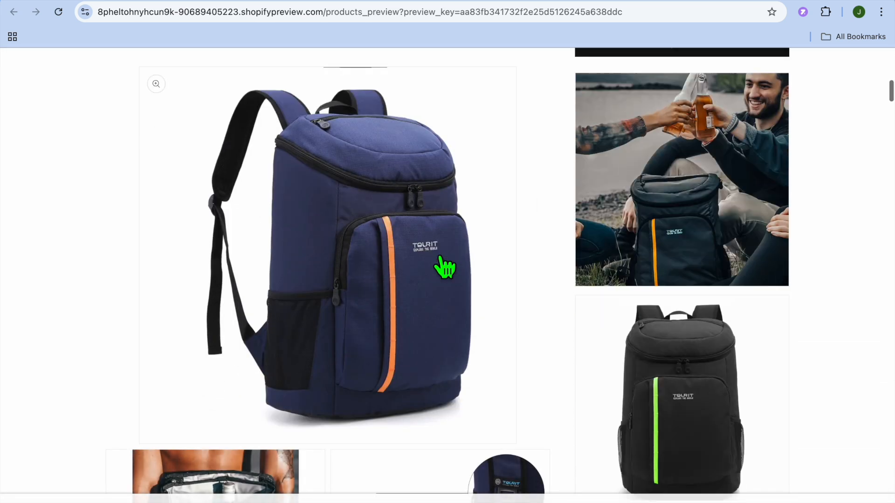
{"action": "scroll", "coordinate": [445, 267], "scroll_direction": "up", "scroll_amount": 15}
{"action": "scroll", "coordinate": [445, 267], "scroll_direction": "down", "scroll_amount": 8}
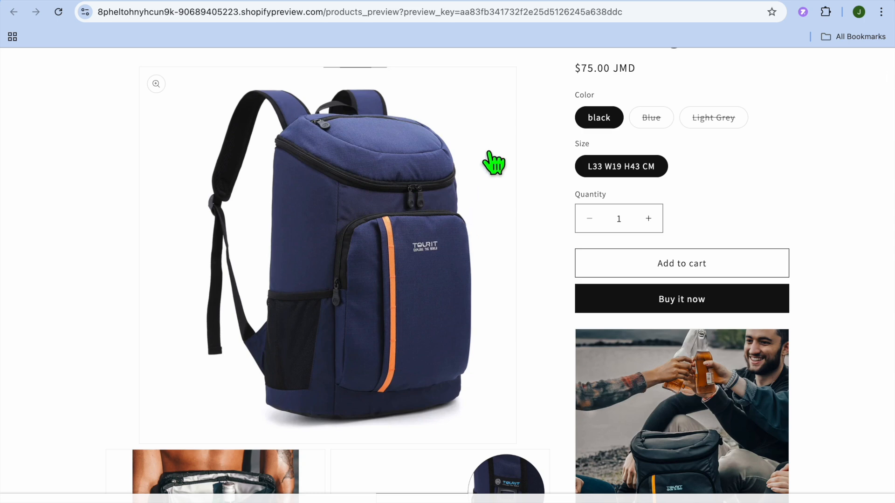
Step: Return to Sup Dropshipping, dismiss the listing confirmation and open the Store orders page
{"action": "left_click", "coordinate": [546, 1]}
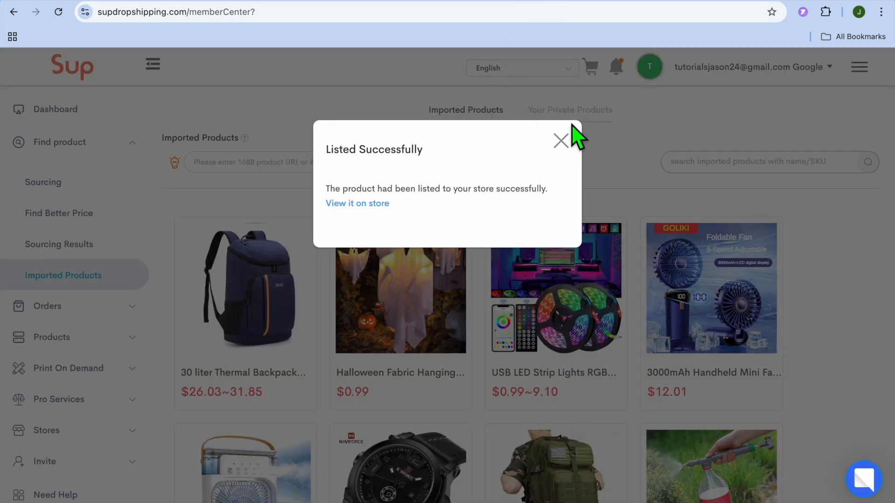
{"action": "left_click", "coordinate": [560, 141]}
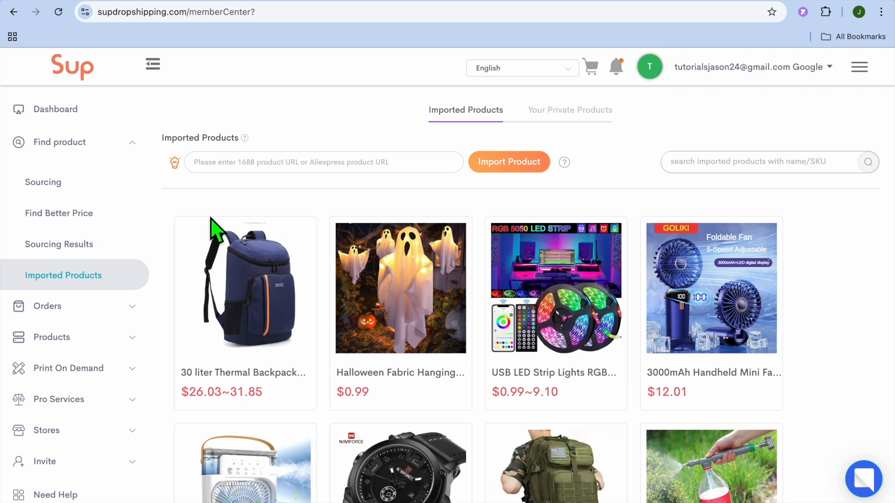
{"action": "left_click", "coordinate": [74, 307]}
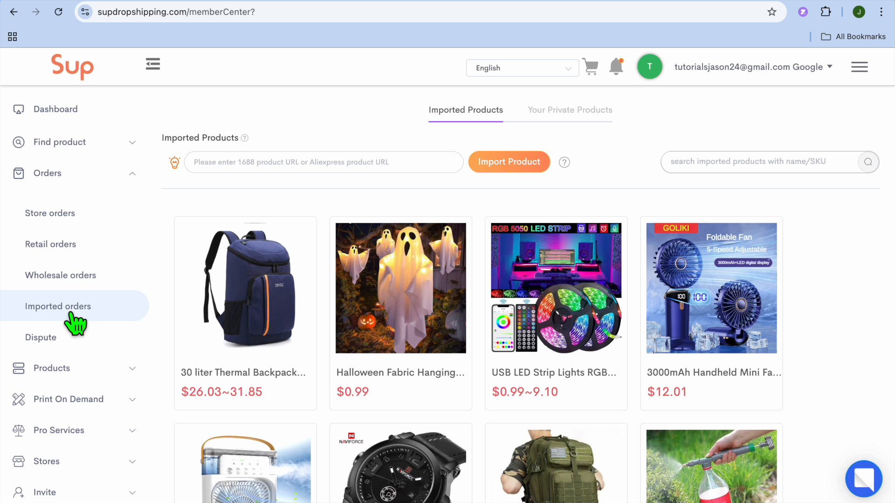
{"action": "left_click", "coordinate": [69, 226]}
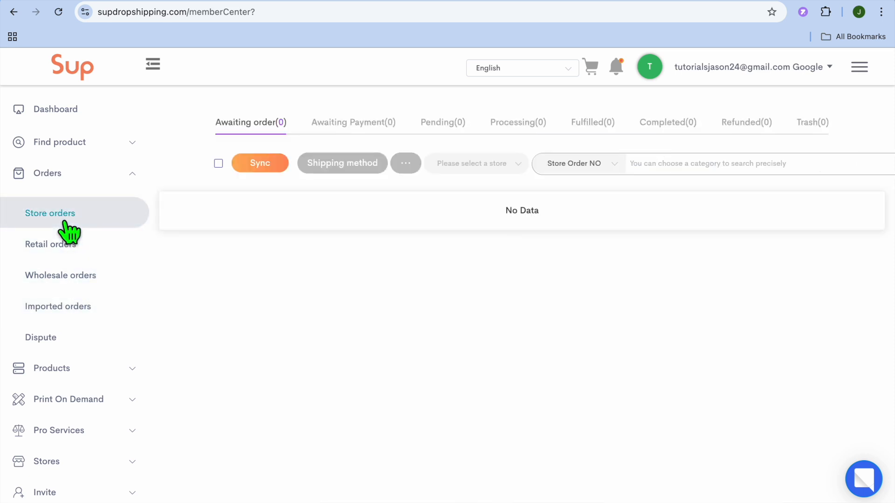